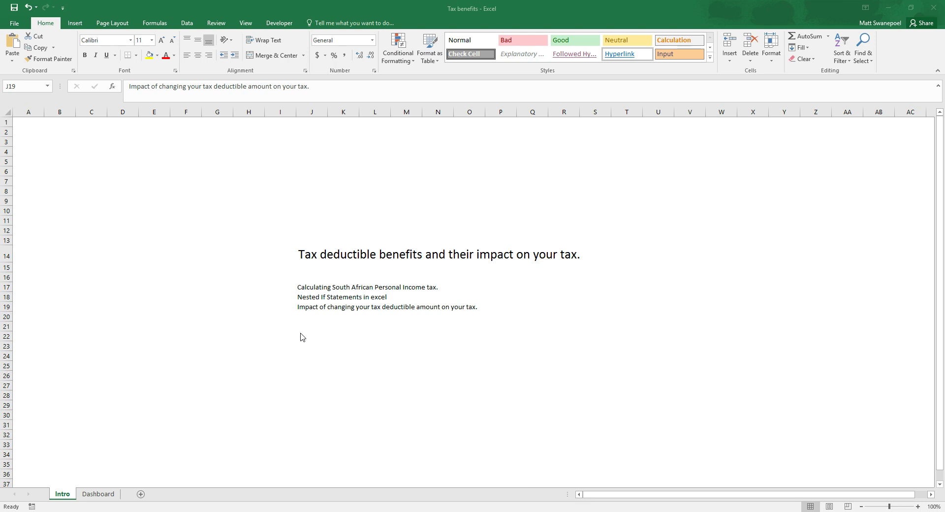
On the Dashboard sheet, enter the label "Financial year 2017" in cell G2 above the taxable income table.
left_click(310, 307)
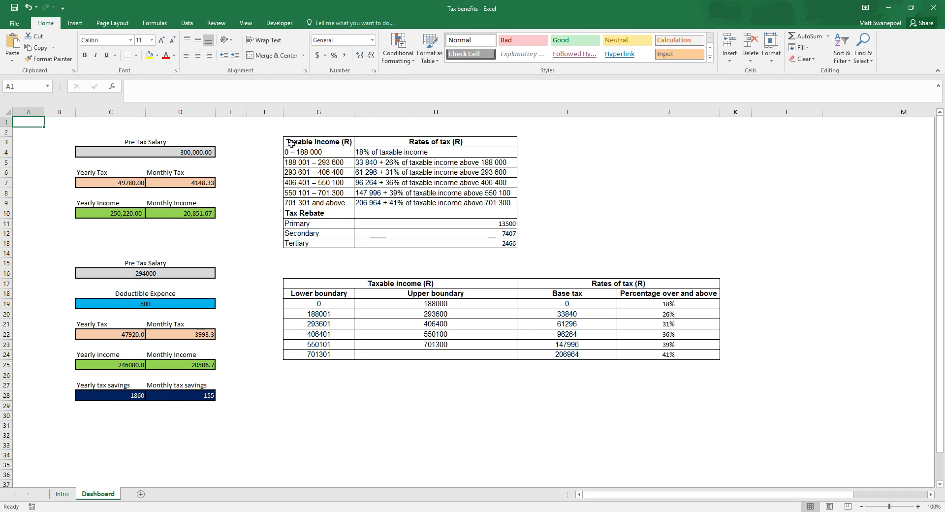
left_click(328, 130)
type("Financial year 2017")
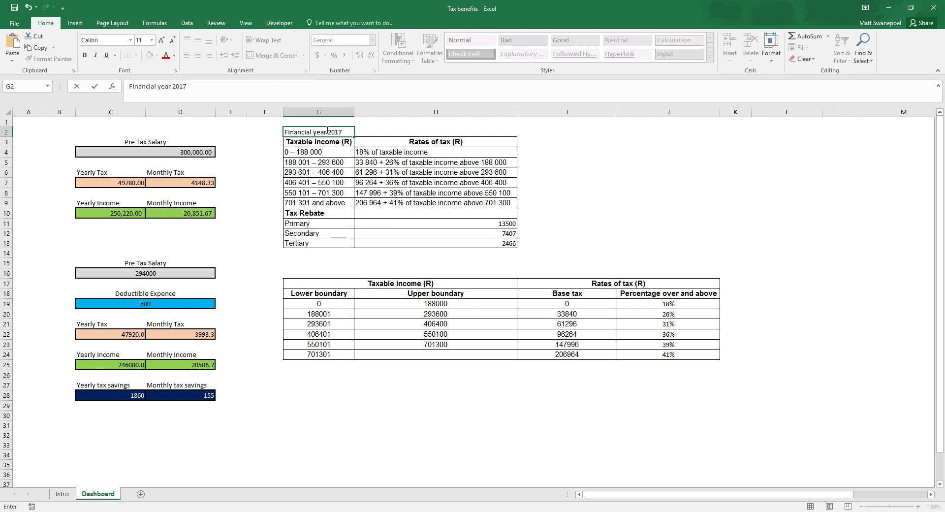
key("Return")
Review the first three taxable income brackets and their corresponding rates of tax in the 2017 table.
left_click(325, 150)
left_click(317, 165)
left_click(316, 174)
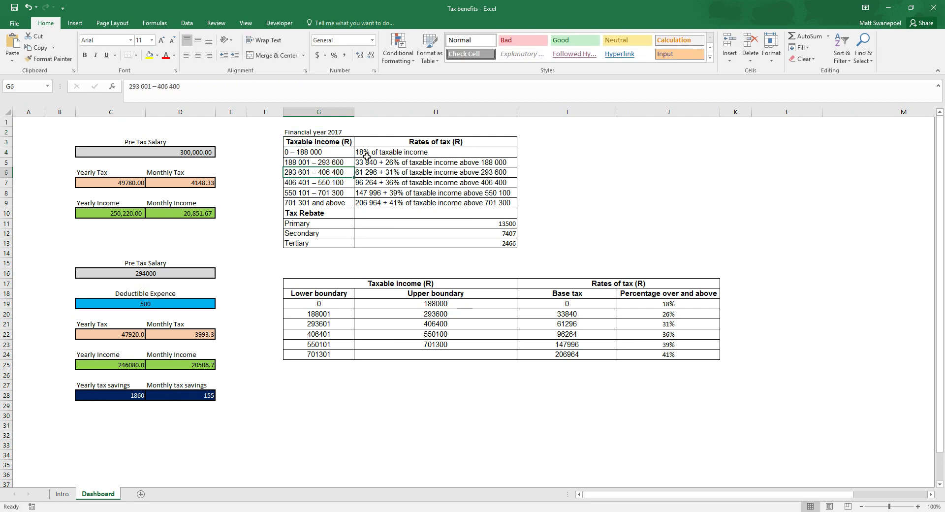
left_click(406, 153)
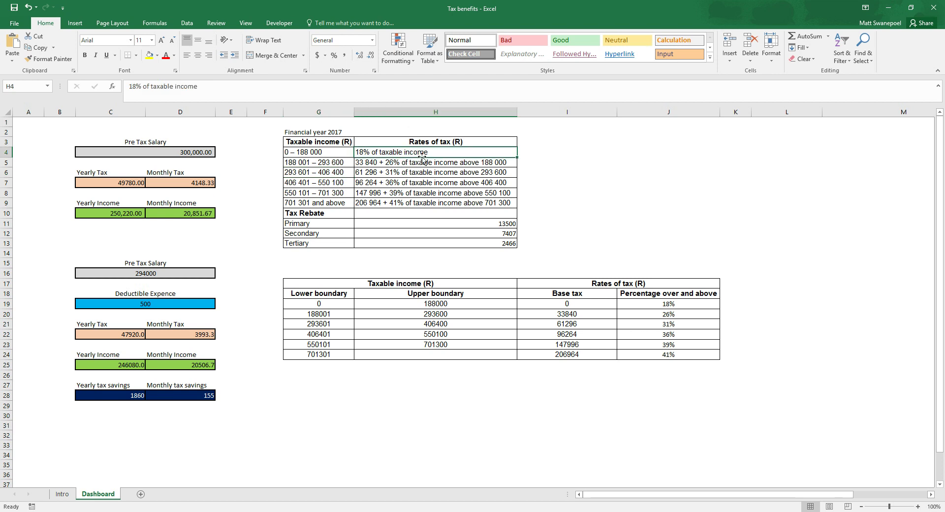
left_click(384, 163)
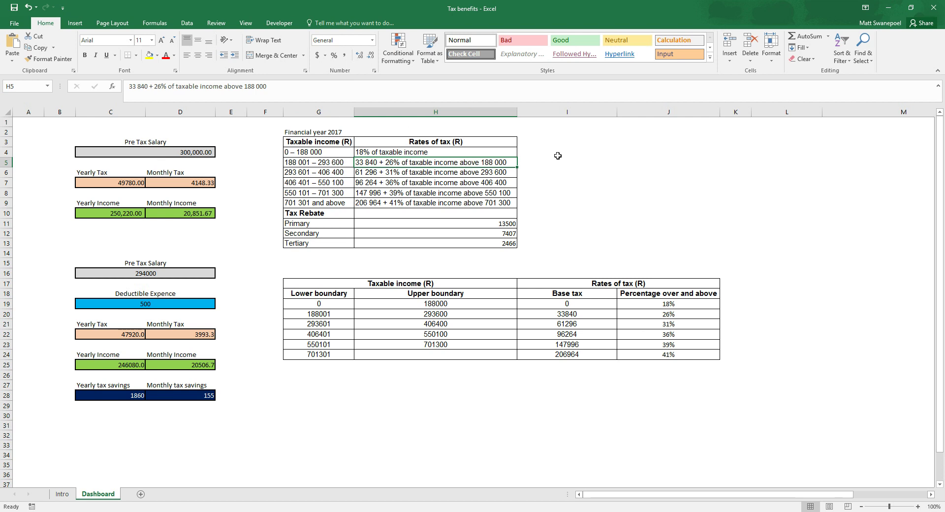
left_click(327, 174)
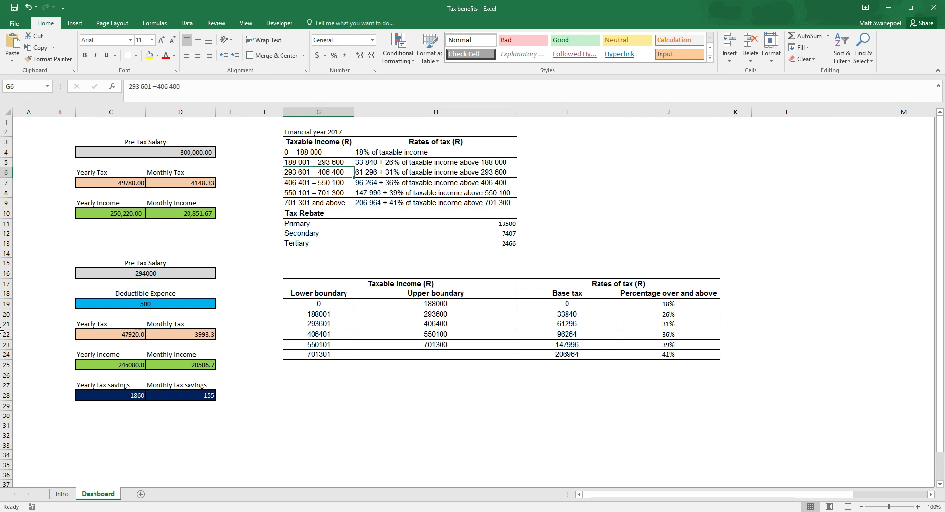
Inspect the Yearly Tax formula in C7, highlighting its first condition and result, C4<G20,(C4*J19)-H11, and leave it without changes.
left_click(114, 186)
double_click(112, 182)
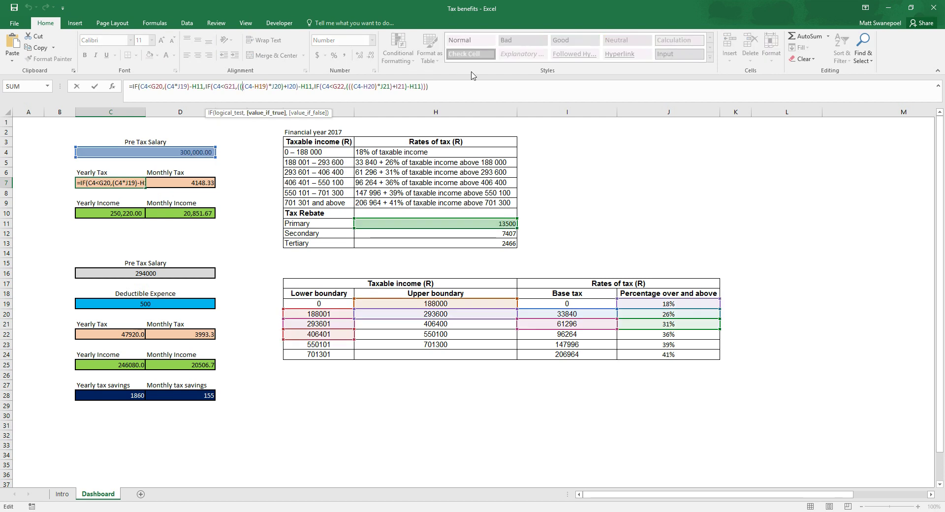
left_click(189, 94)
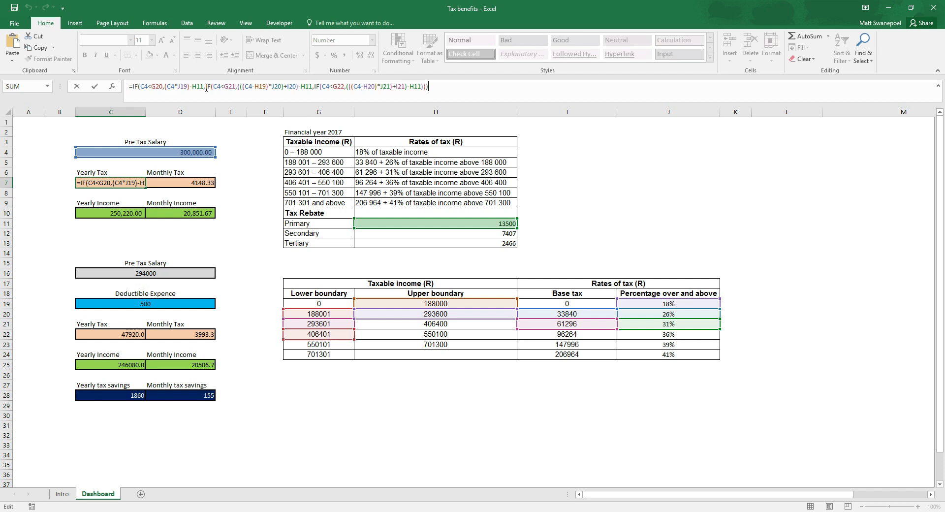
left_click(205, 87)
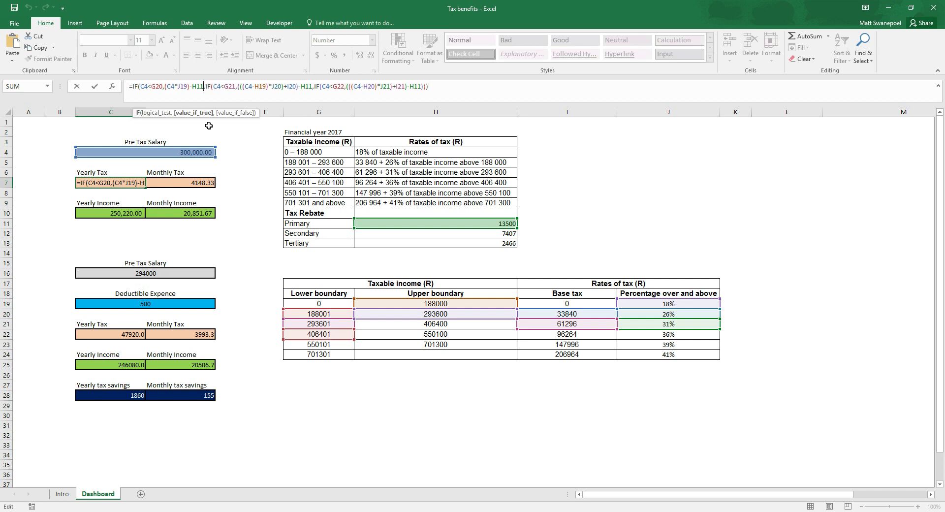
left_click_drag(205, 86, 160, 114)
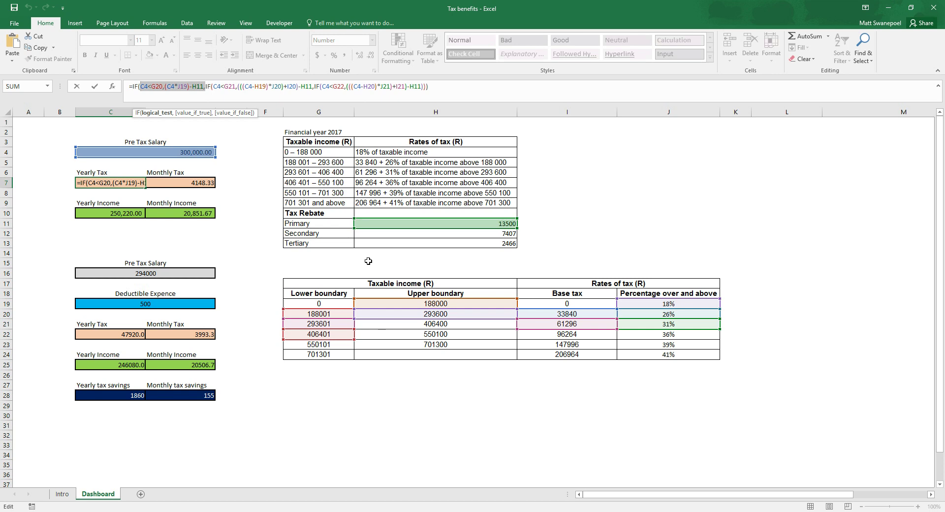
left_click(435, 262)
key("Escape")
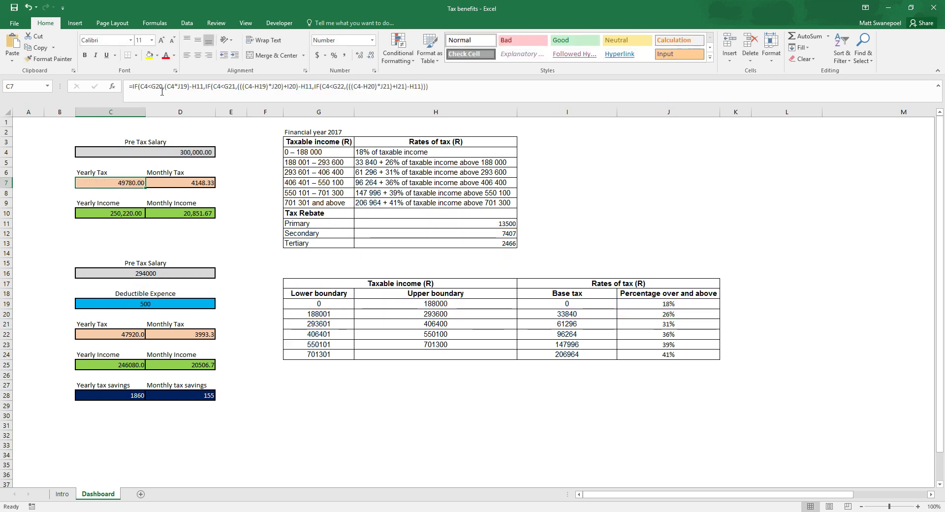
Highlight the second nested IF, starting with C4<G21, in the C7 Yearly Tax formula to examine it.
left_click(197, 86)
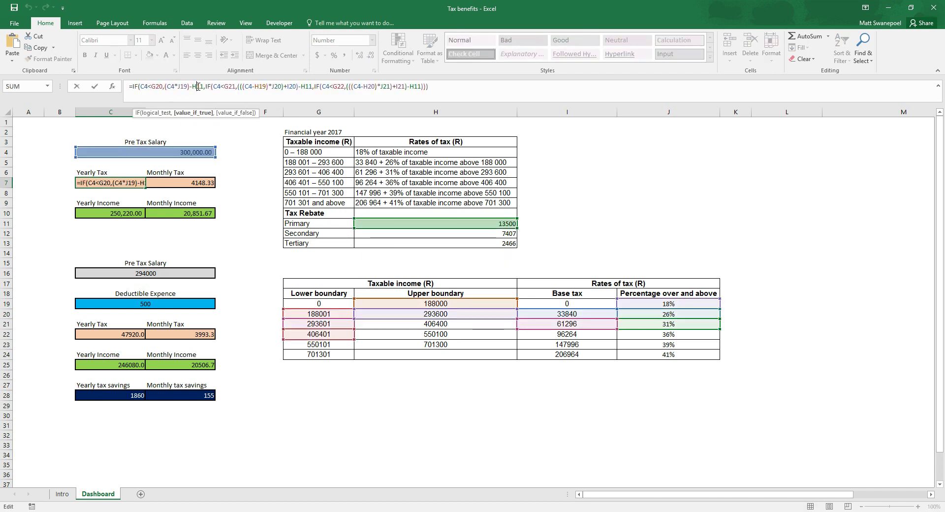
left_click_drag(206, 87, 312, 86)
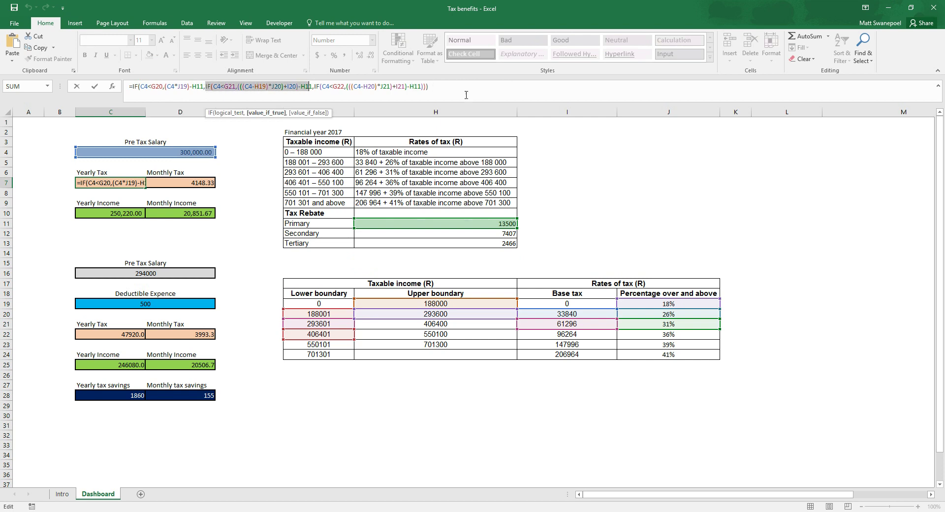
key("Return")
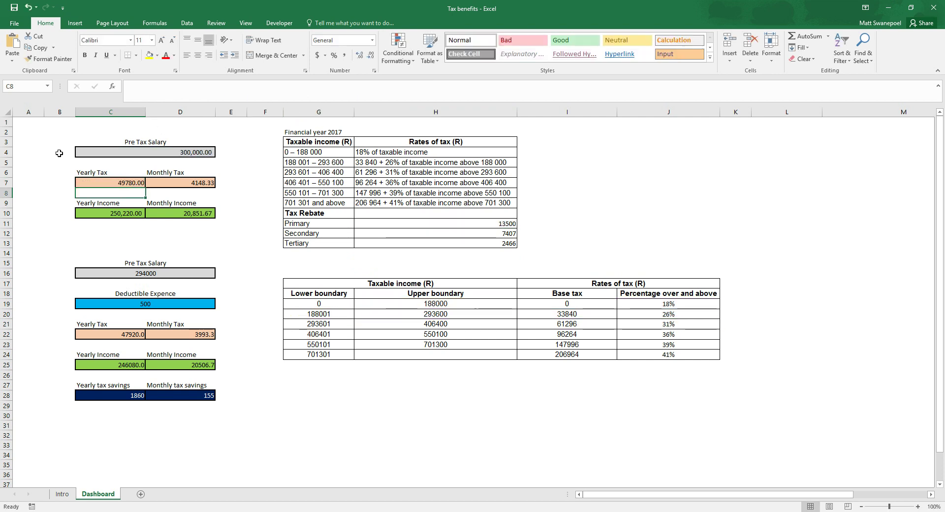
Check the pre-tax salary in C4, then highlight the third nested IF, starting with C4<G22, in the C7 formula.
left_click(181, 152)
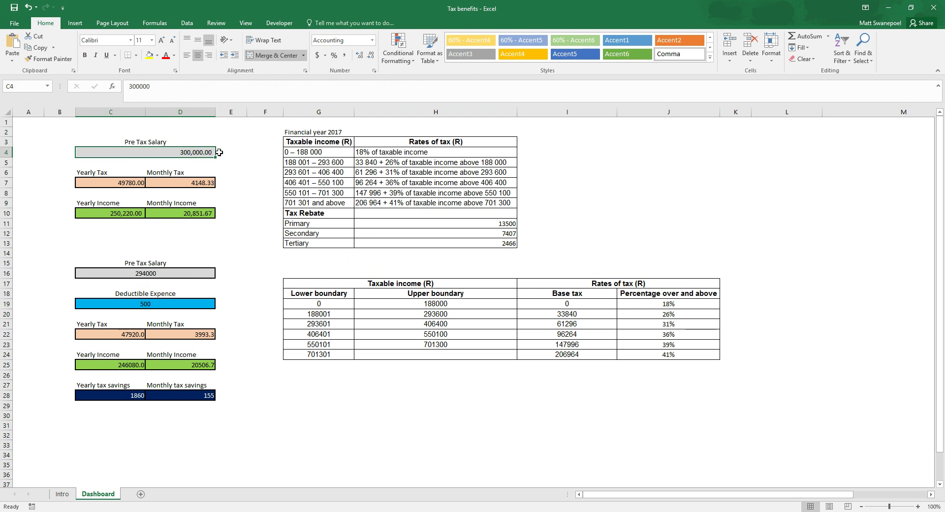
left_click(121, 182)
left_click(167, 94)
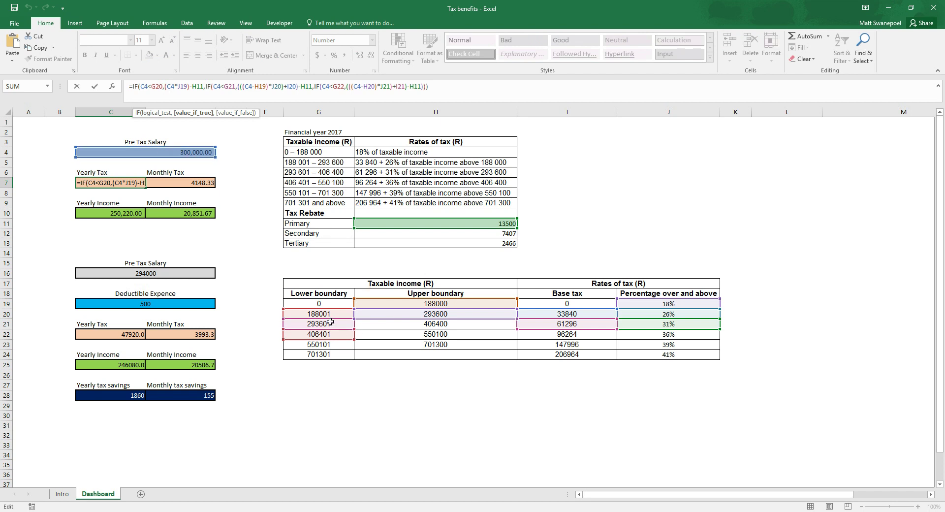
left_click_drag(325, 339, 323, 315)
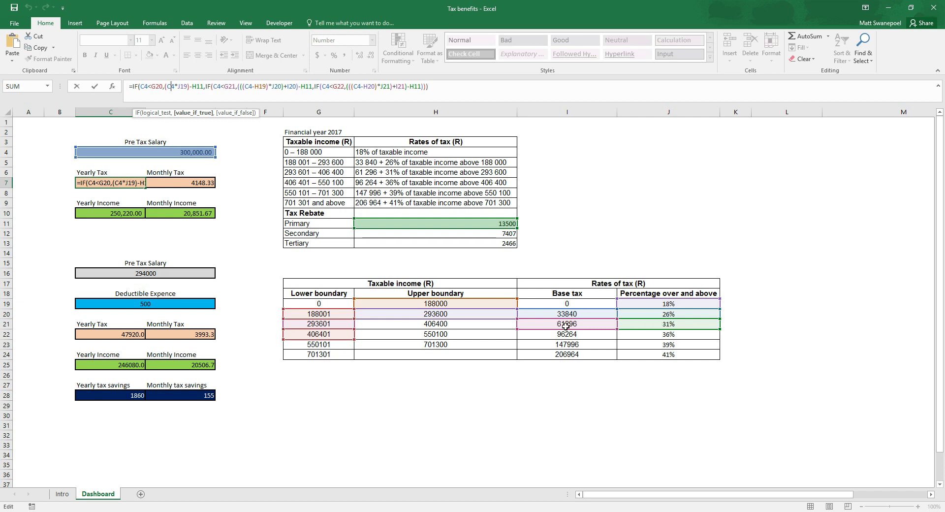
left_click(321, 87)
left_click(361, 86)
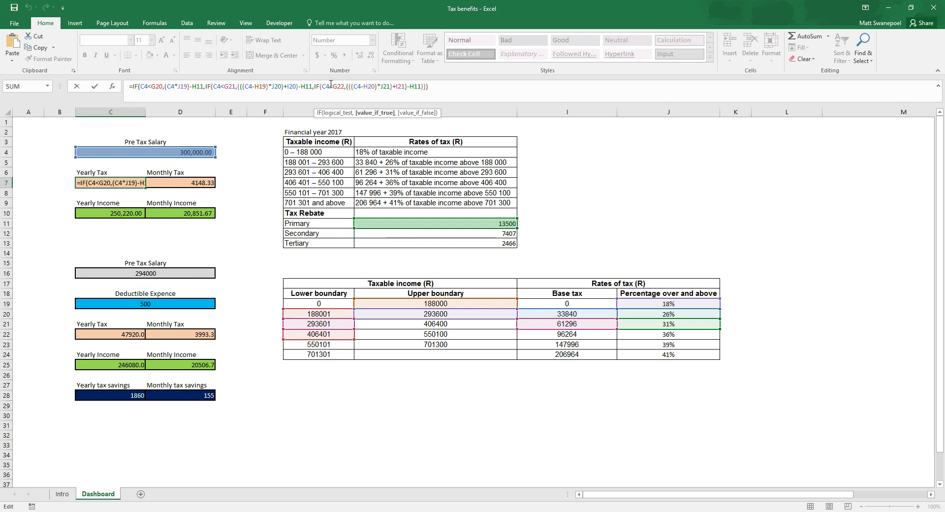
left_click_drag(314, 86, 427, 89)
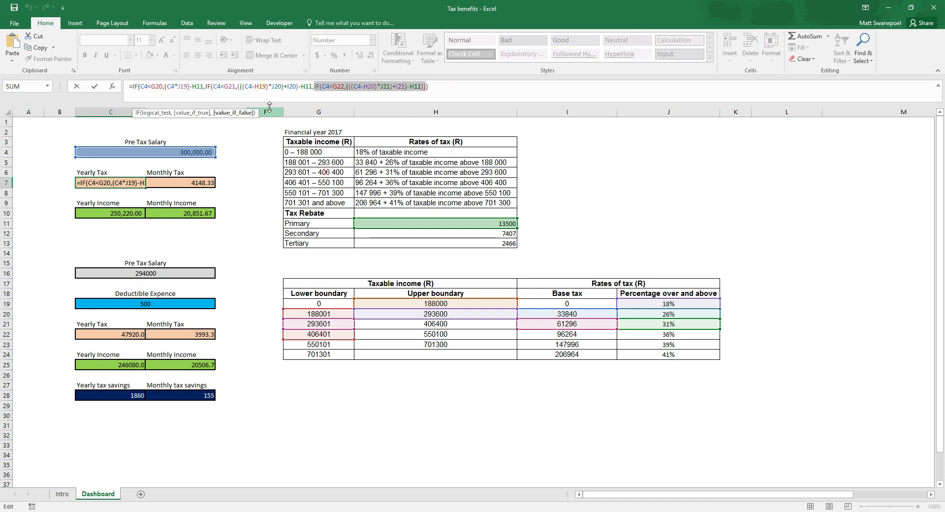
Examine the third IF's calculation terms, (((C4-H20)*J21)+I21)-H11, and the primary tax rebate in H11.
left_click(326, 86)
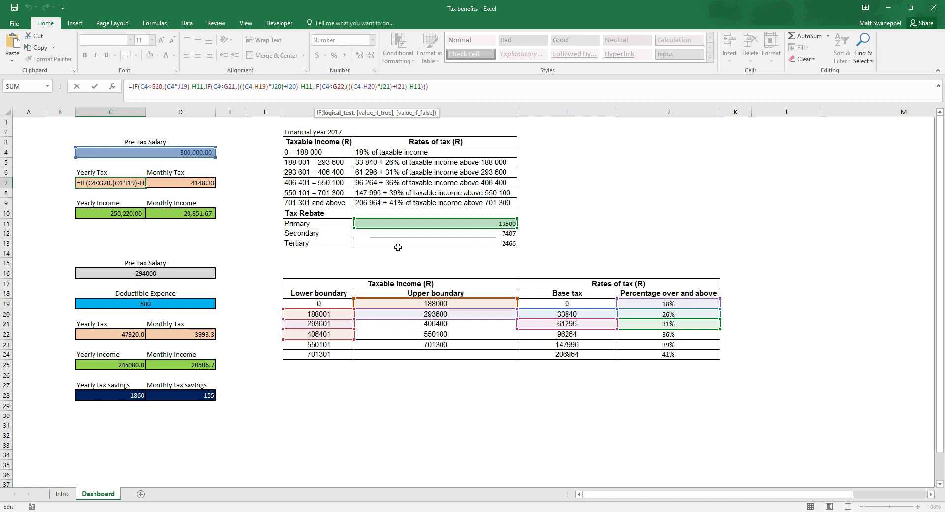
left_click(358, 86)
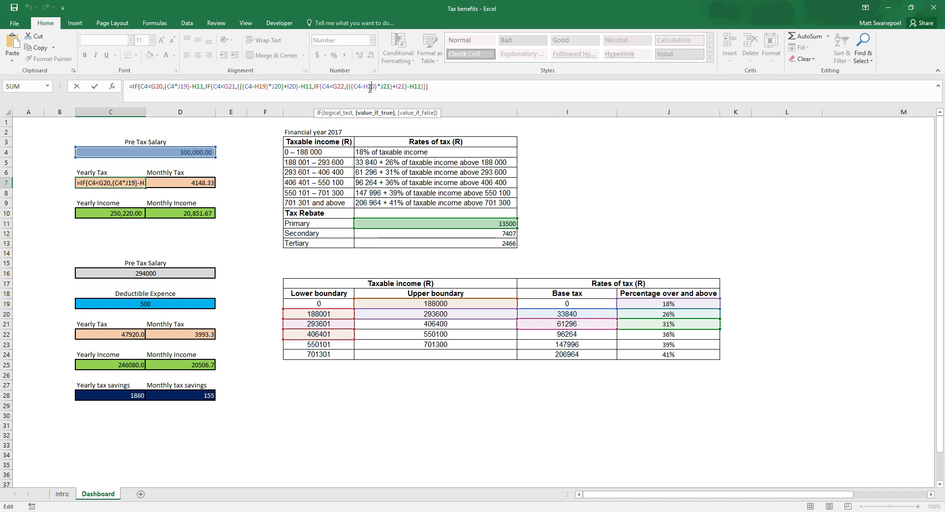
double_click(370, 86)
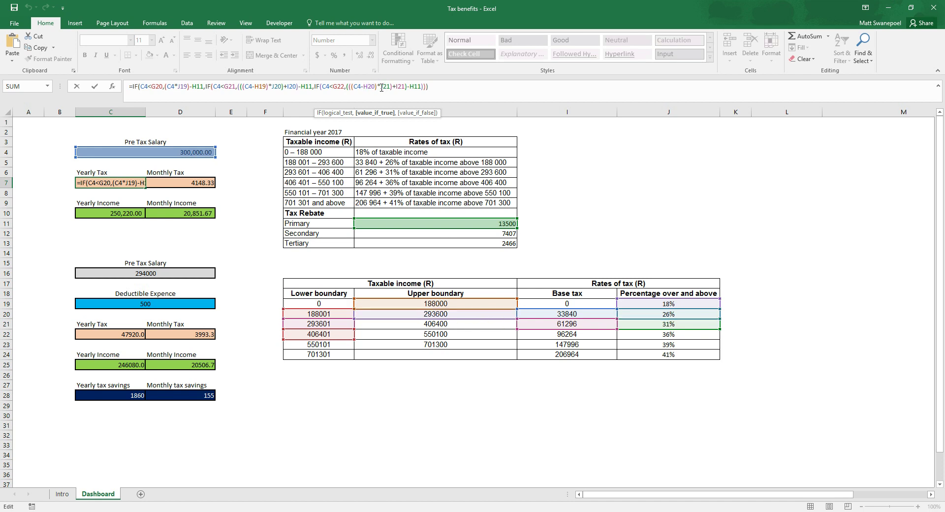
left_click_drag(393, 87, 405, 87)
left_click(418, 88)
left_click(399, 228)
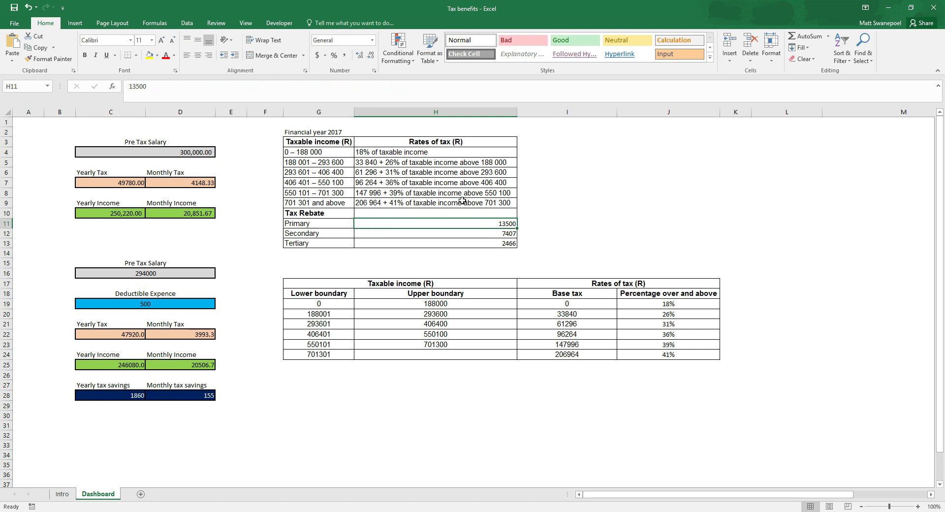
Highlight the logical test C4<G22 in the C7 Yearly Tax formula to see how the bracket is chosen.
left_click(113, 183)
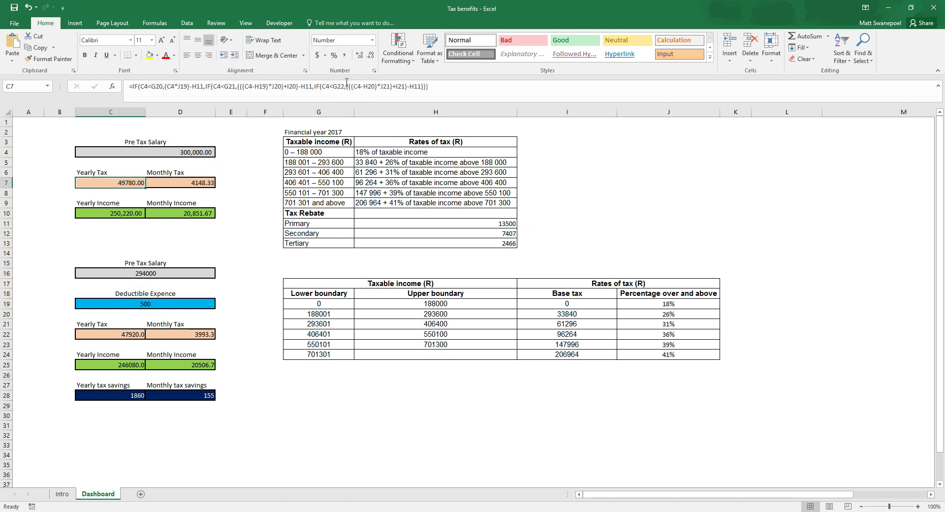
left_click(315, 87)
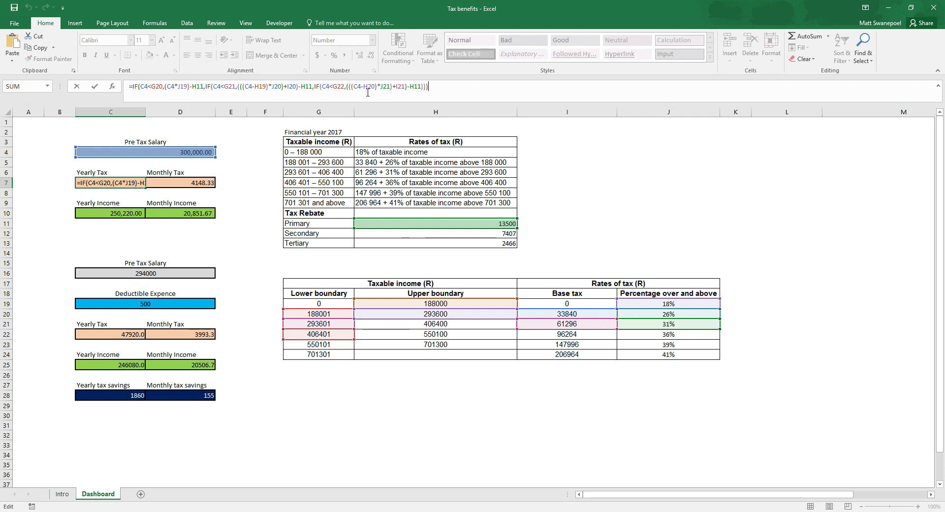
left_click_drag(322, 86, 344, 86)
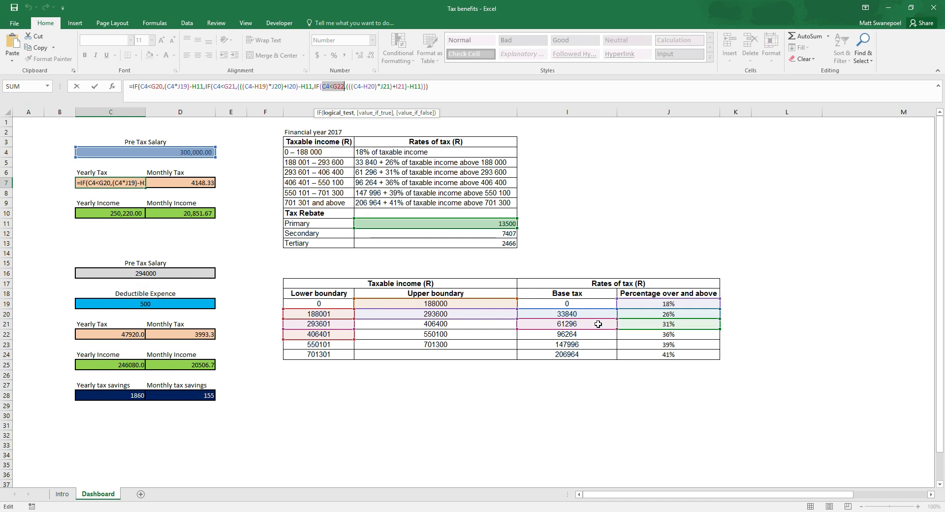
key("Return")
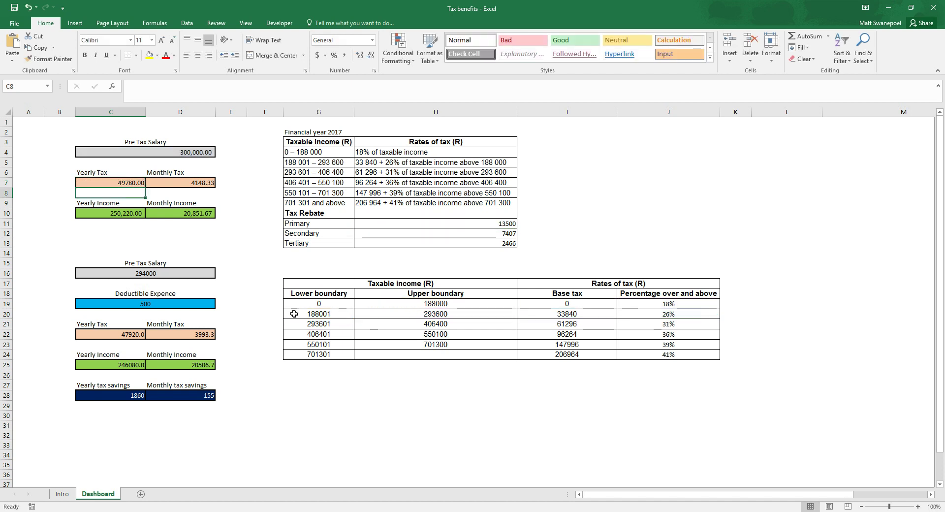
Review the upper Yearly Tax and Monthly Tax cells and the Yearly Income formula =C4-C7 in C10.
left_click(112, 184)
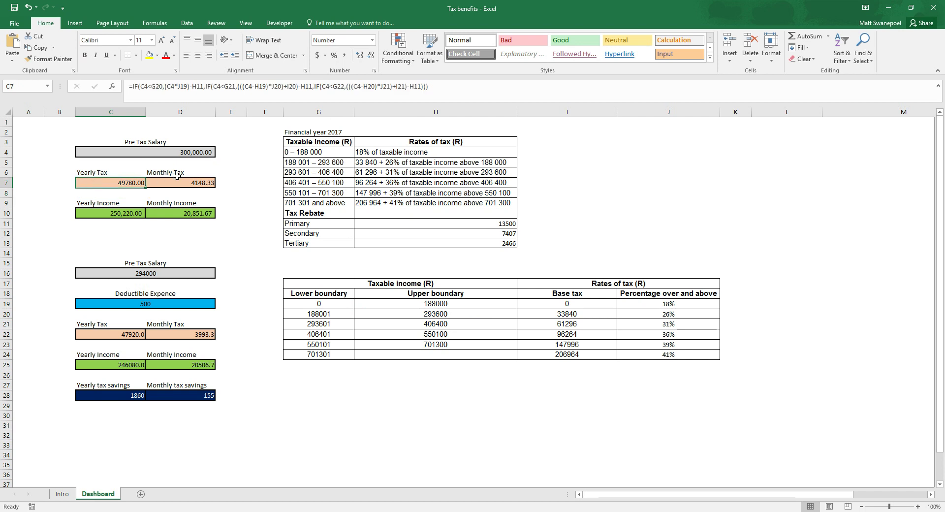
left_click(177, 176)
left_click(179, 183)
left_click(104, 216)
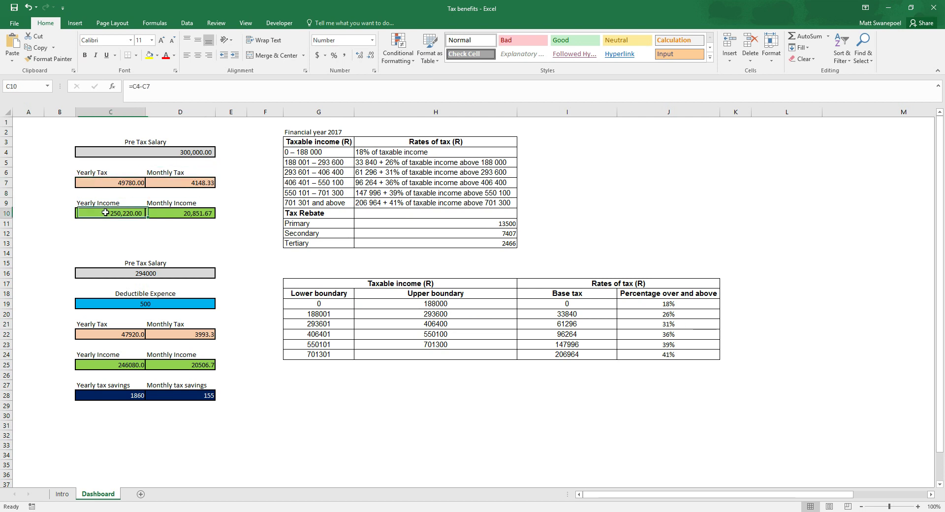
double_click(106, 214)
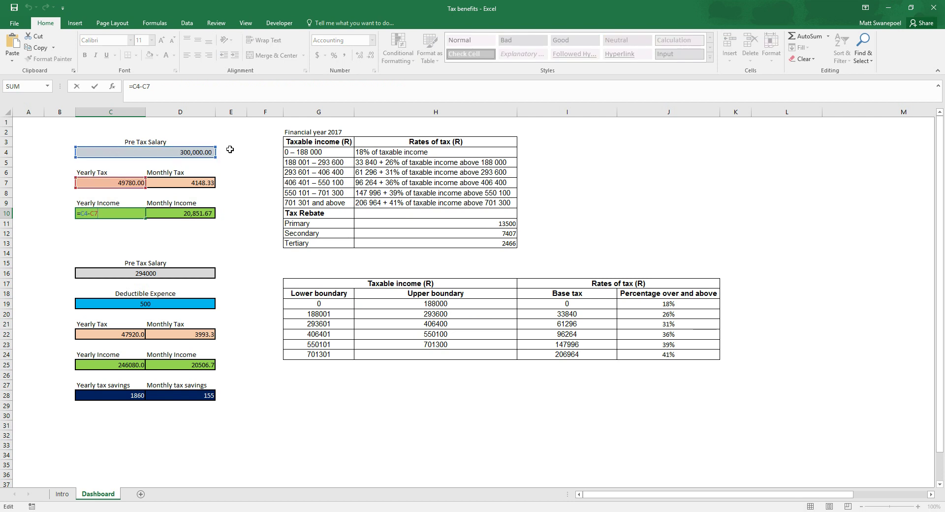
key("Return")
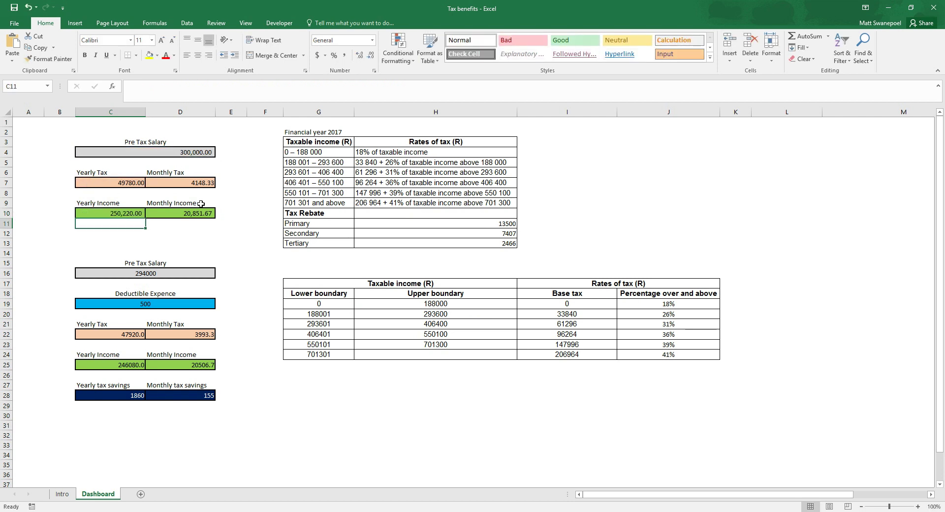
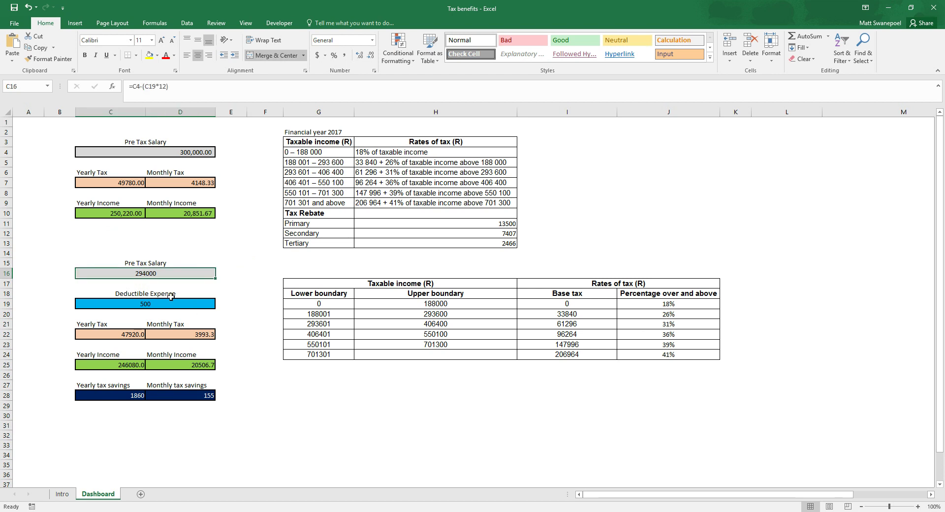
Inspect the lower Pre Tax Salary formula =C4-(C19*12) in C16 and the nested IF formula for Yearly Tax in C22.
key("F2")
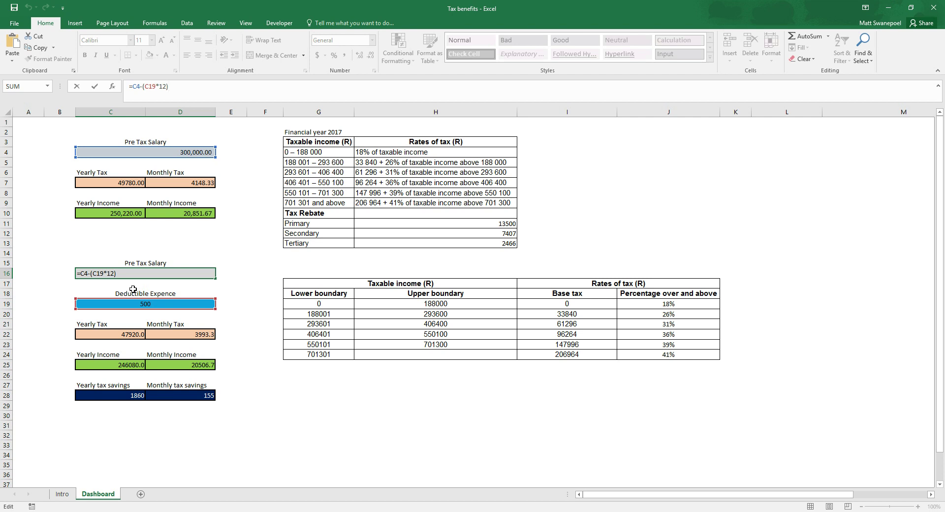
key("Return")
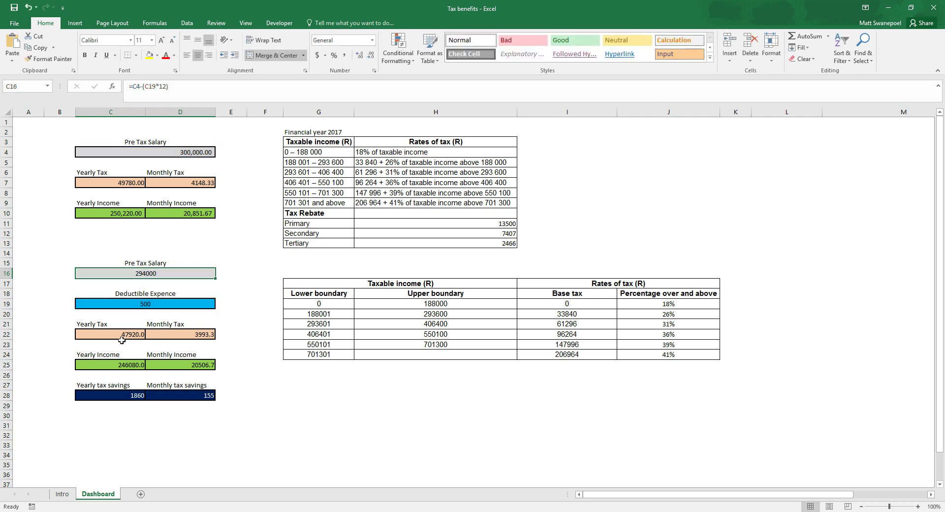
left_click(125, 338)
left_click(249, 86)
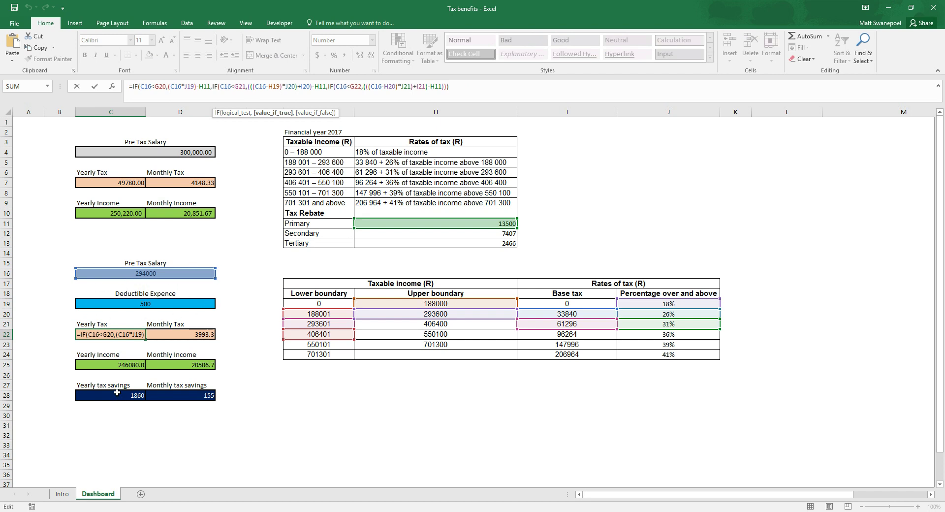
type("(")
key("Return")
Set the Deductible Expence in C19 to 1000.
left_click(130, 304)
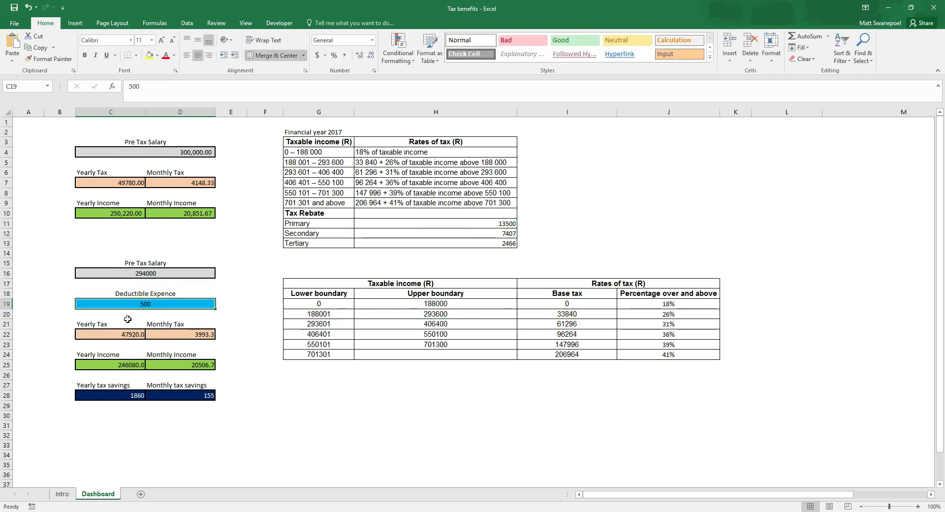
type("1000")
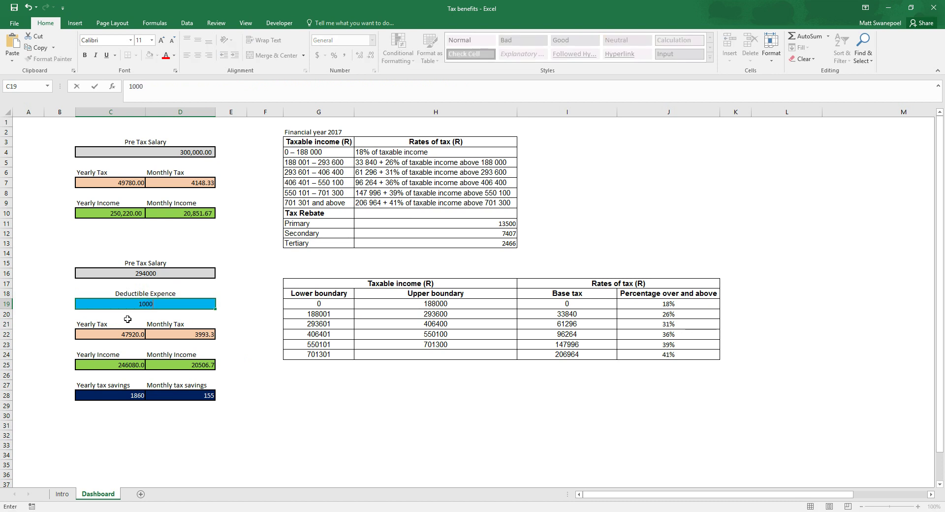
key("Return")
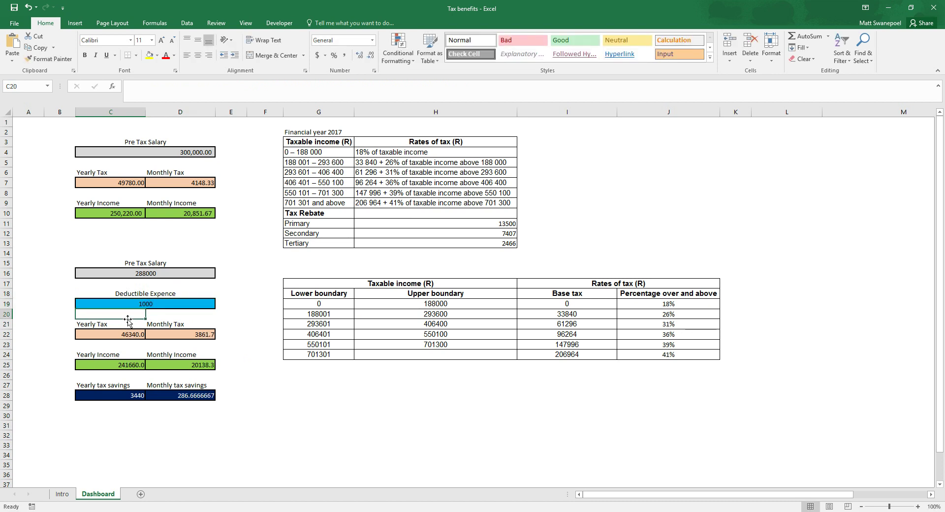
Trace how the C16 Pre Tax Salary formula subtracts twelve months of the deductible expense from C4.
left_click(129, 274)
left_click(170, 86)
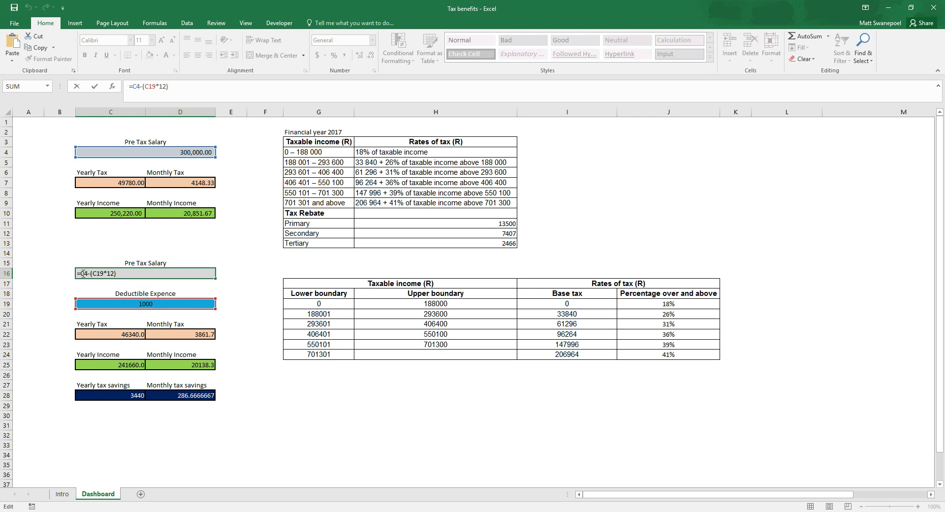
key("Return")
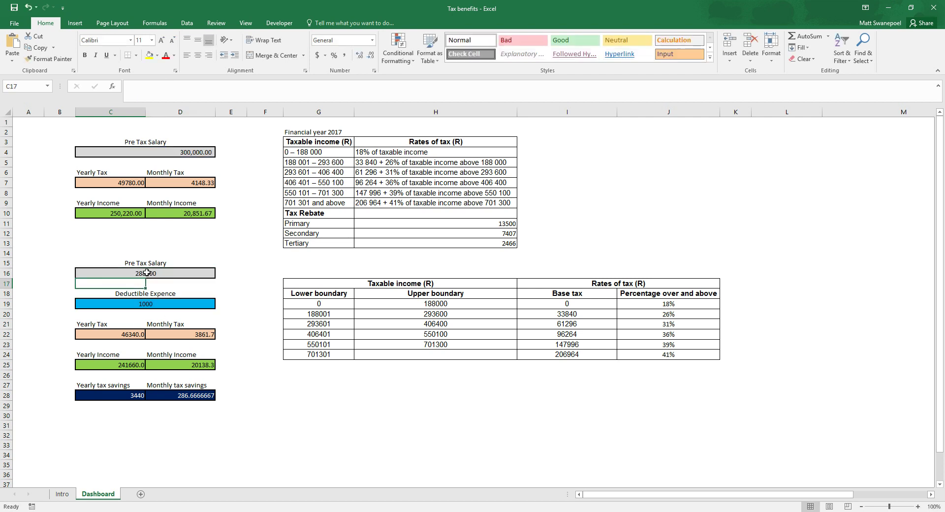
left_click(147, 272)
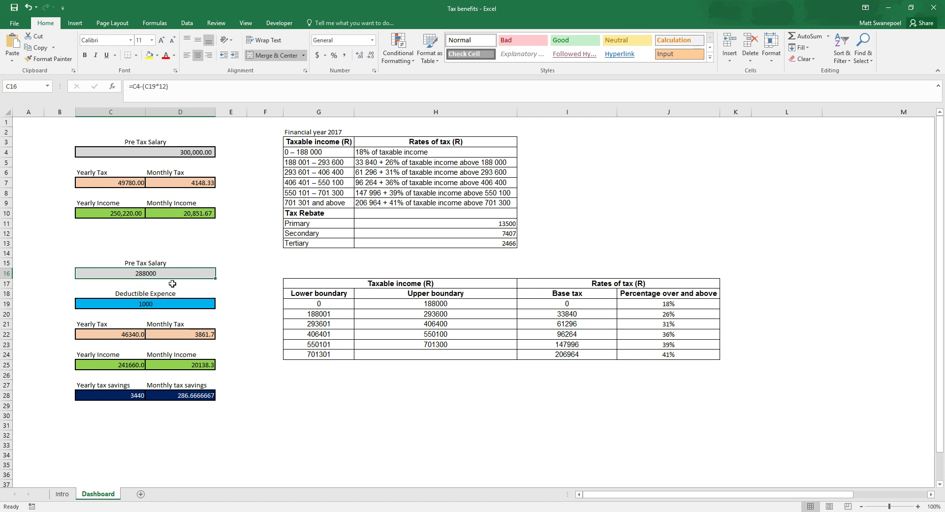
Review the yearly and monthly tax savings in C28 and D28 against the deductible expense in C19.
left_click(119, 396)
left_click(185, 395)
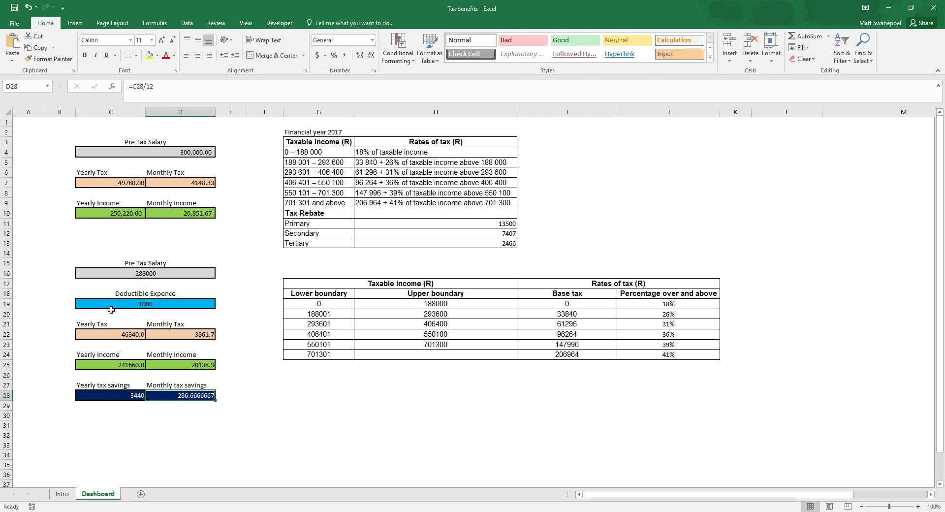
left_click(135, 301)
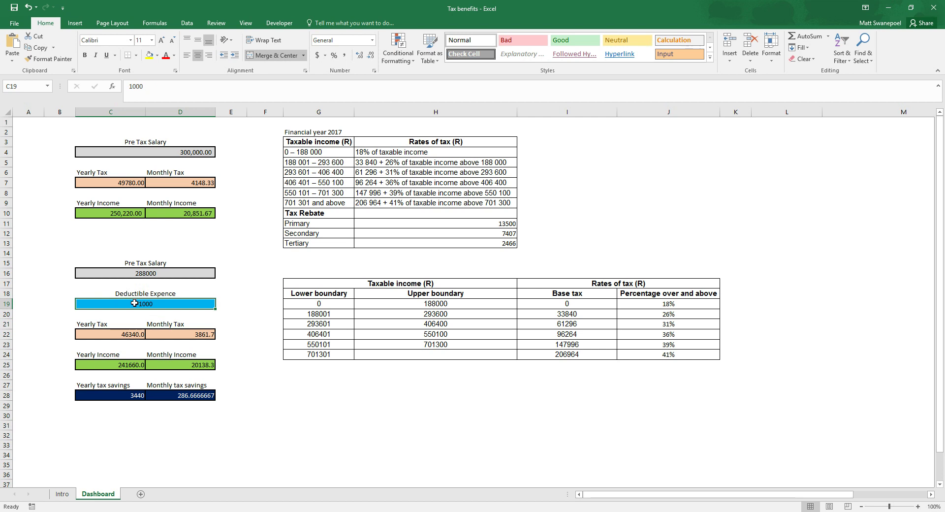